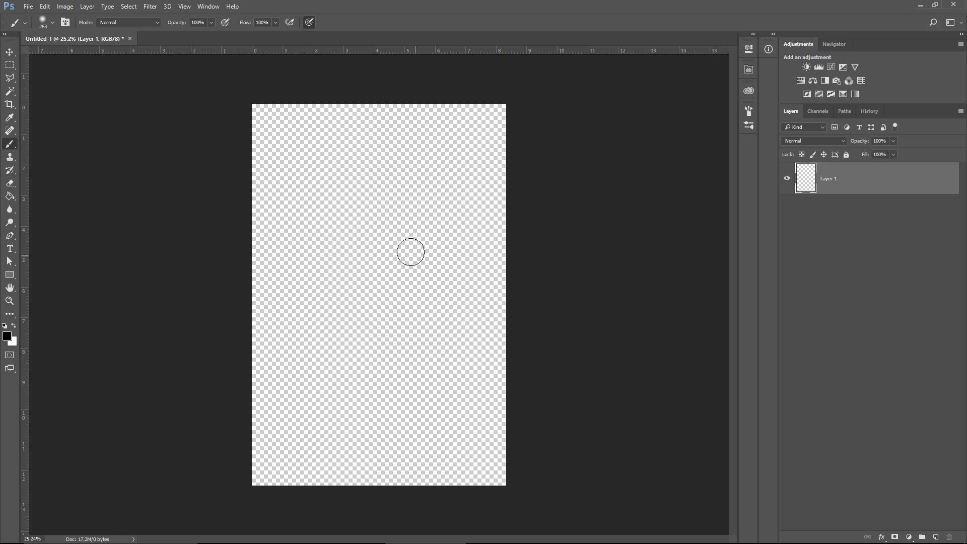
Paint a black zigzag and a large black stroke, then erase them and deselect
{"action": "mouse_move", "coordinate": [292, 258]}
{"action": "left_mouse_down"}
{"action": "mouse_move", "coordinate": [317, 238]}
{"action": "mouse_move", "coordinate": [331, 272]}
{"action": "mouse_move", "coordinate": [399, 269]}
{"action": "mouse_move", "coordinate": [451, 306]}
{"action": "mouse_move", "coordinate": [444, 384]}
{"action": "left_mouse_up"}
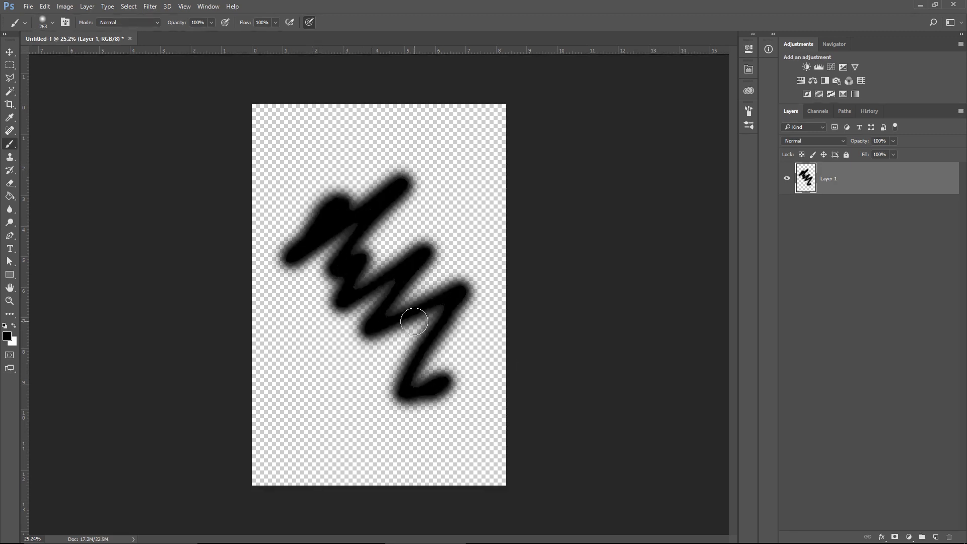
{"action": "mouse_move", "coordinate": [447, 175]}
{"action": "left_mouse_down"}
{"action": "mouse_move", "coordinate": [346, 297]}
{"action": "mouse_move", "coordinate": [383, 341]}
{"action": "left_mouse_up"}
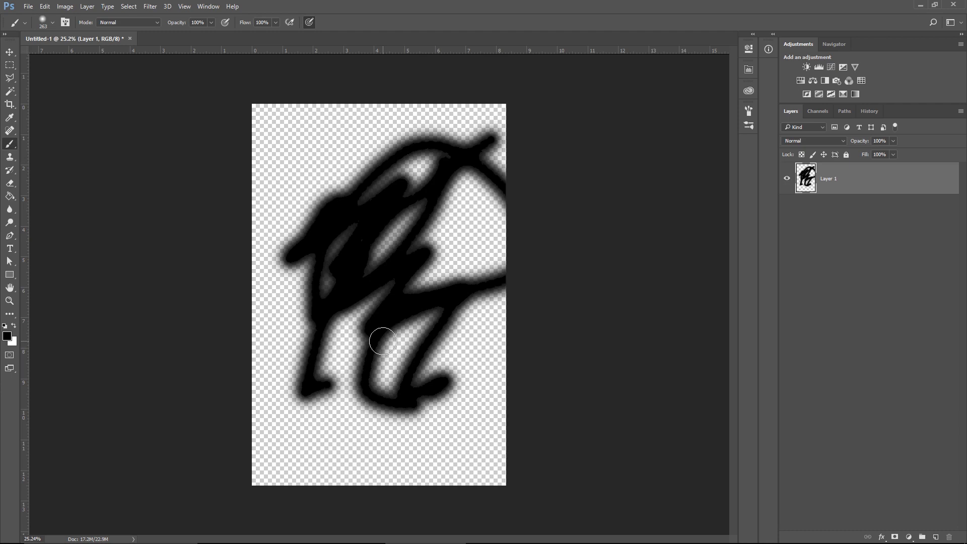
{"action": "key", "text": "ctrl+a"}
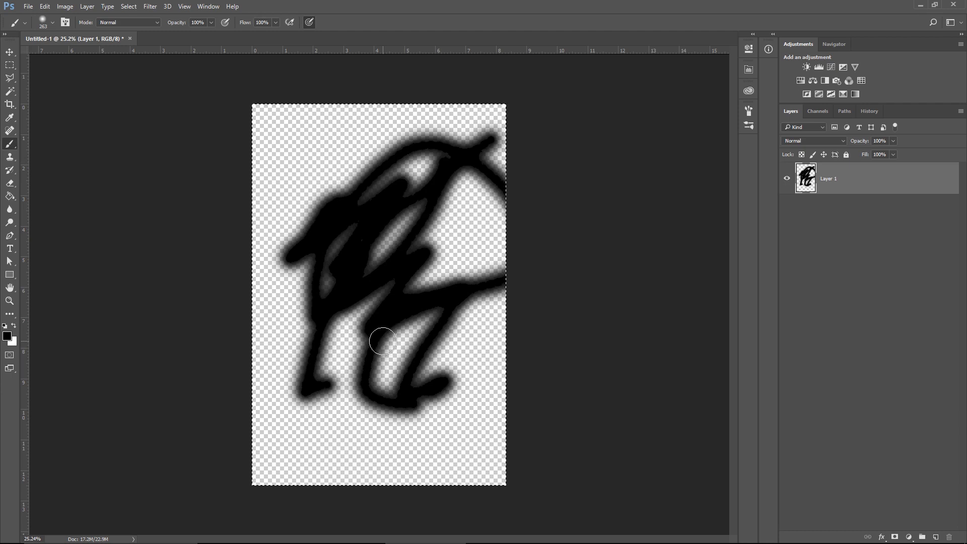
{"action": "key", "text": "Delete"}
{"action": "key", "text": "ctrl+d"}
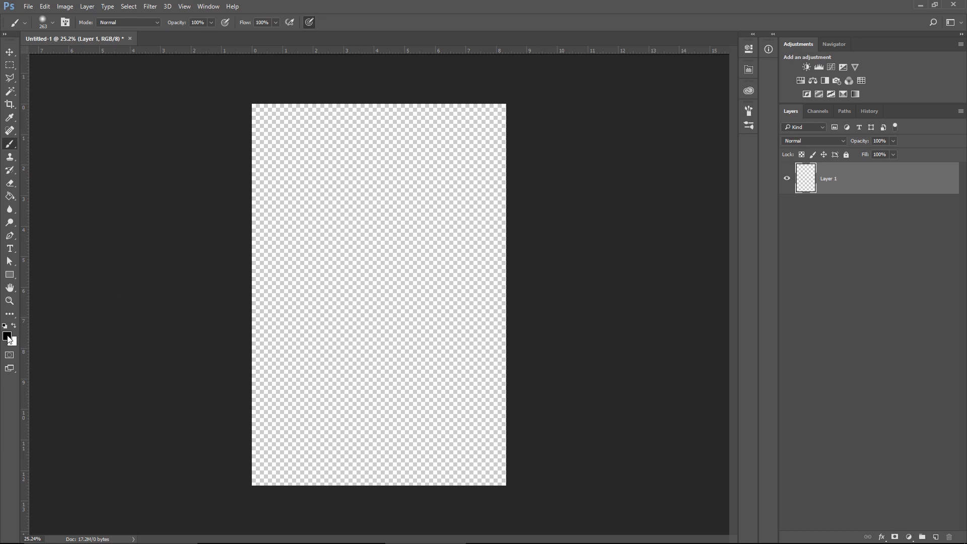
Try a bright magenta in the foreground Color Picker, then cancel without keeping it
{"action": "left_click", "coordinate": [8, 337]}
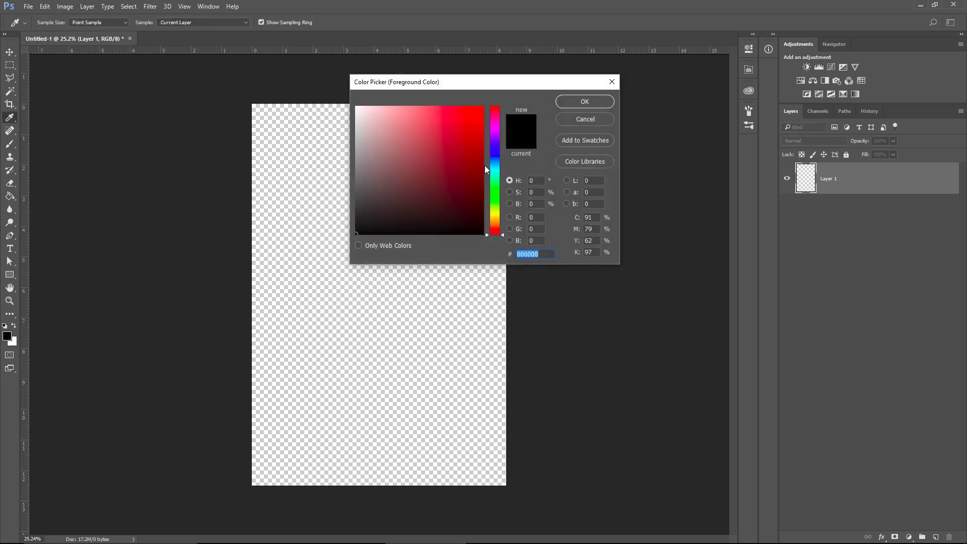
{"action": "left_click", "coordinate": [496, 147]}
{"action": "left_click_drag", "start_coordinate": [497, 146], "coordinate": [496, 132]}
{"action": "mouse_move", "coordinate": [418, 118]}
{"action": "left_mouse_down"}
{"action": "mouse_move", "coordinate": [468, 122]}
{"action": "mouse_move", "coordinate": [455, 140]}
{"action": "mouse_move", "coordinate": [460, 117]}
{"action": "left_mouse_up"}
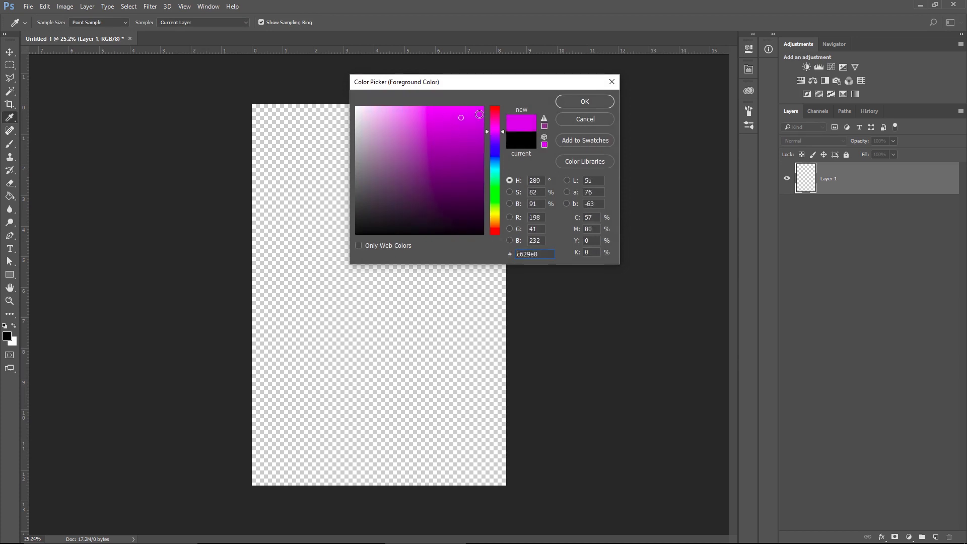
{"action": "left_click", "coordinate": [566, 125]}
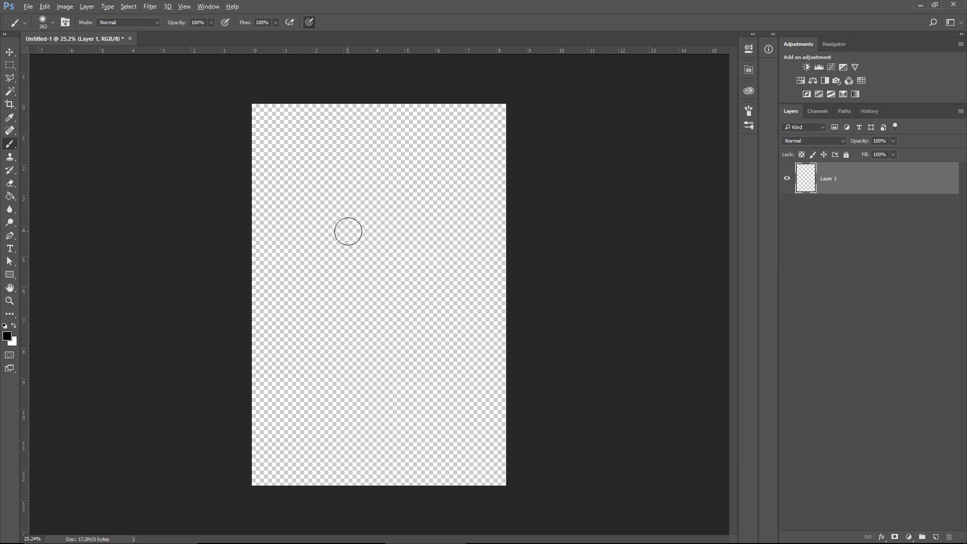
Pick blue from the on-canvas HUD picker and paint a blue dab and stroke
{"action": "key", "text": "alt+shift"}
{"action": "right_click", "coordinate": [348, 231], "text": "alt+shift"}
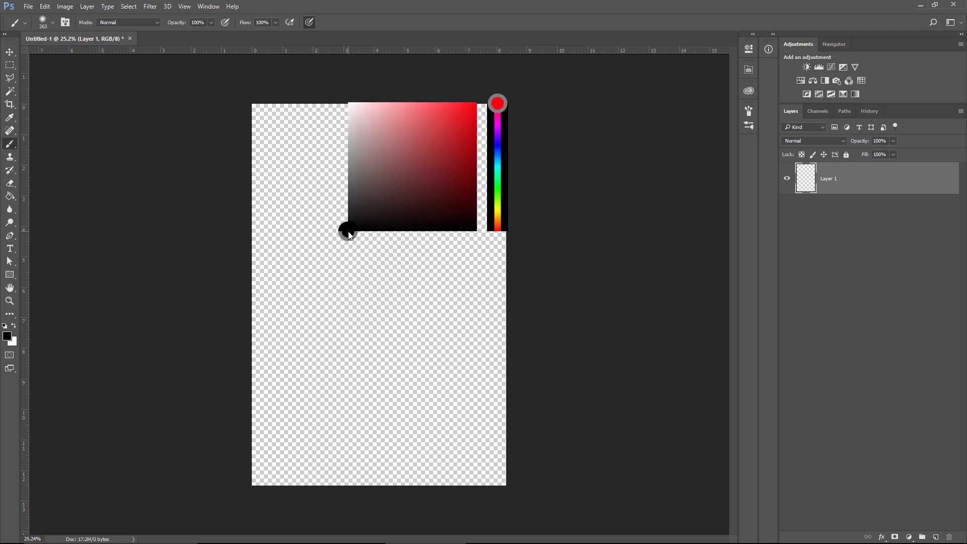
{"action": "mouse_move", "coordinate": [348, 231]}
{"action": "left_mouse_down"}
{"action": "mouse_move", "coordinate": [438, 171]}
{"action": "mouse_move", "coordinate": [456, 116]}
{"action": "mouse_move", "coordinate": [419, 161]}
{"action": "mouse_move", "coordinate": [466, 104]}
{"action": "mouse_move", "coordinate": [410, 125]}
{"action": "mouse_move", "coordinate": [463, 130]}
{"action": "mouse_move", "coordinate": [440, 119]}
{"action": "mouse_move", "coordinate": [502, 108]}
{"action": "mouse_move", "coordinate": [507, 215]}
{"action": "mouse_move", "coordinate": [505, 125]}
{"action": "mouse_move", "coordinate": [509, 172]}
{"action": "mouse_move", "coordinate": [505, 142]}
{"action": "mouse_move", "coordinate": [505, 152]}
{"action": "mouse_move", "coordinate": [459, 132]}
{"action": "mouse_move", "coordinate": [395, 133]}
{"action": "mouse_move", "coordinate": [387, 115]}
{"action": "mouse_move", "coordinate": [438, 111]}
{"action": "mouse_move", "coordinate": [456, 138]}
{"action": "mouse_move", "coordinate": [450, 119]}
{"action": "mouse_move", "coordinate": [425, 131]}
{"action": "mouse_move", "coordinate": [454, 115]}
{"action": "mouse_move", "coordinate": [439, 165]}
{"action": "mouse_move", "coordinate": [466, 156]}
{"action": "mouse_move", "coordinate": [467, 118]}
{"action": "mouse_move", "coordinate": [454, 99]}
{"action": "mouse_move", "coordinate": [422, 95]}
{"action": "mouse_move", "coordinate": [393, 107]}
{"action": "mouse_move", "coordinate": [379, 129]}
{"action": "mouse_move", "coordinate": [449, 138]}
{"action": "mouse_move", "coordinate": [434, 151]}
{"action": "mouse_move", "coordinate": [465, 118]}
{"action": "mouse_move", "coordinate": [455, 116]}
{"action": "mouse_move", "coordinate": [468, 119]}
{"action": "mouse_move", "coordinate": [460, 112]}
{"action": "left_mouse_up"}
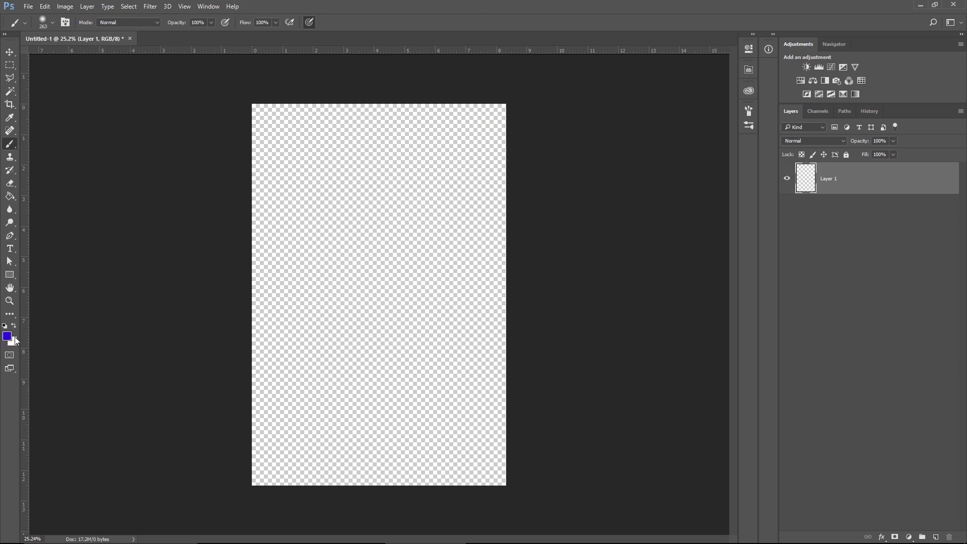
{"action": "left_click", "coordinate": [364, 222]}
{"action": "mouse_move", "coordinate": [379, 205]}
{"action": "left_mouse_down"}
{"action": "mouse_move", "coordinate": [357, 209]}
{"action": "mouse_move", "coordinate": [445, 204]}
{"action": "mouse_move", "coordinate": [360, 332]}
{"action": "left_mouse_up"}
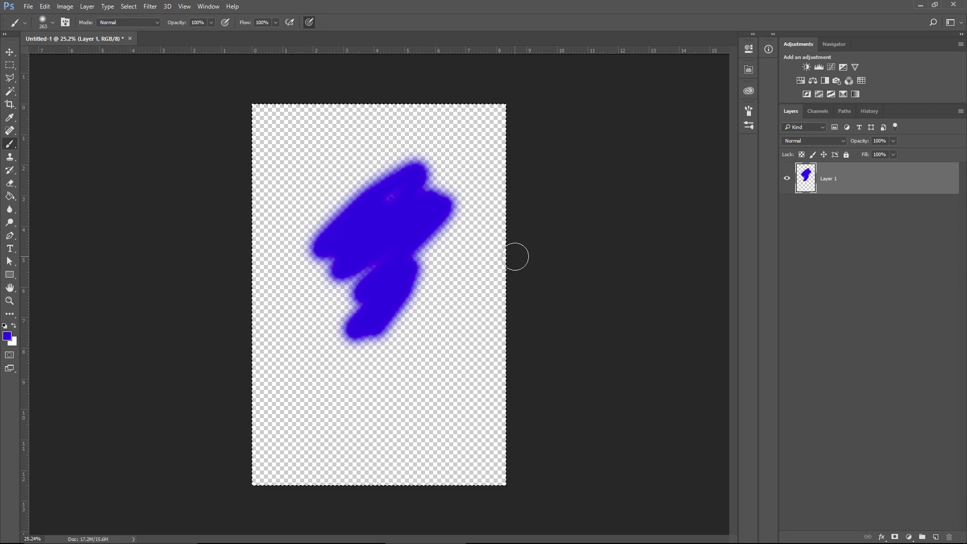
Erase the blue strokes and pick magenta from the HUD colour picker
{"action": "key", "text": "ctrl+a"}
{"action": "key", "text": "Delete"}
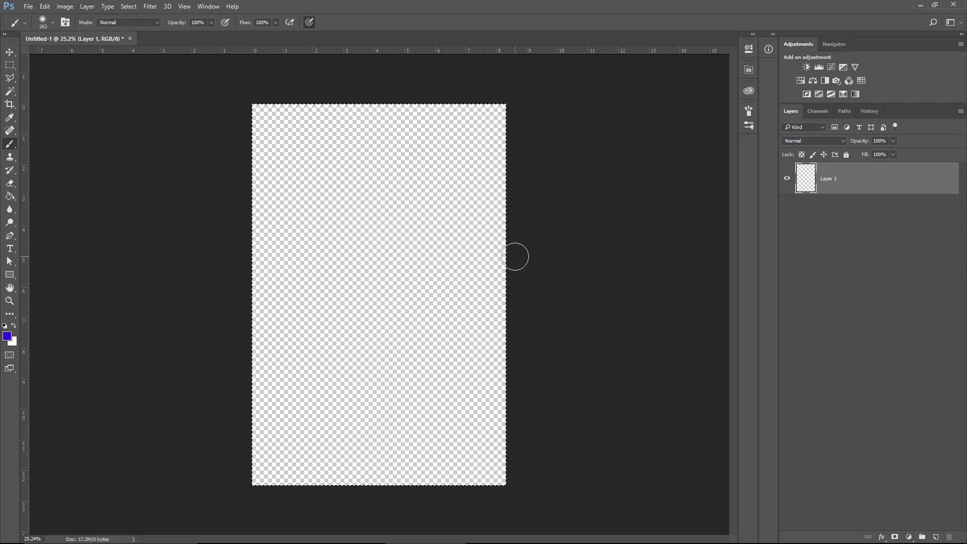
{"action": "right_click", "coordinate": [453, 215], "text": "alt+shift"}
{"action": "left_click_drag", "start_coordinate": [504, 237], "coordinate": [408, 225]}
Restore default black and white colours and remove the canvas-wide selection
{"action": "key", "text": "d"}
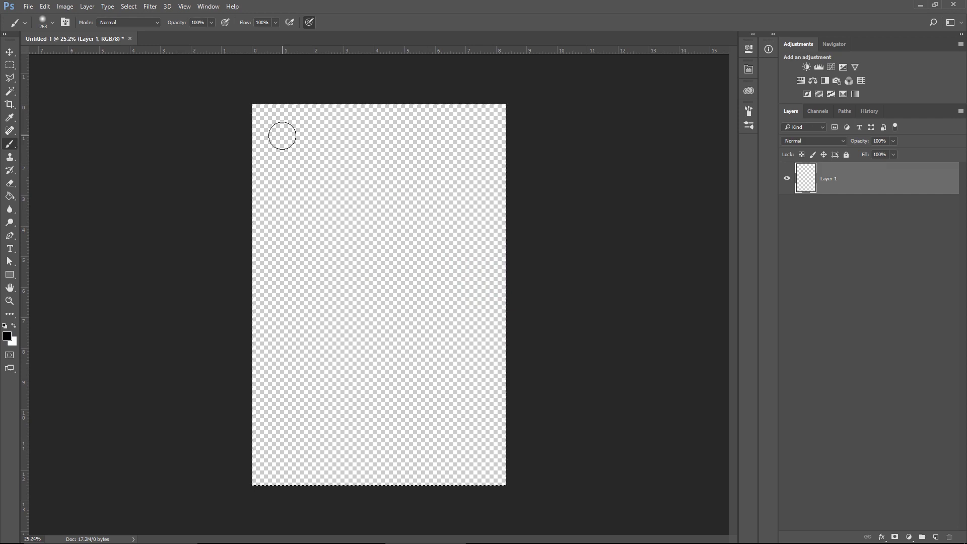
{"action": "key", "text": "ctrl+d"}
Browse the Edit menu for preferences, then dismiss it without choosing anything
{"action": "left_click", "coordinate": [51, 8]}
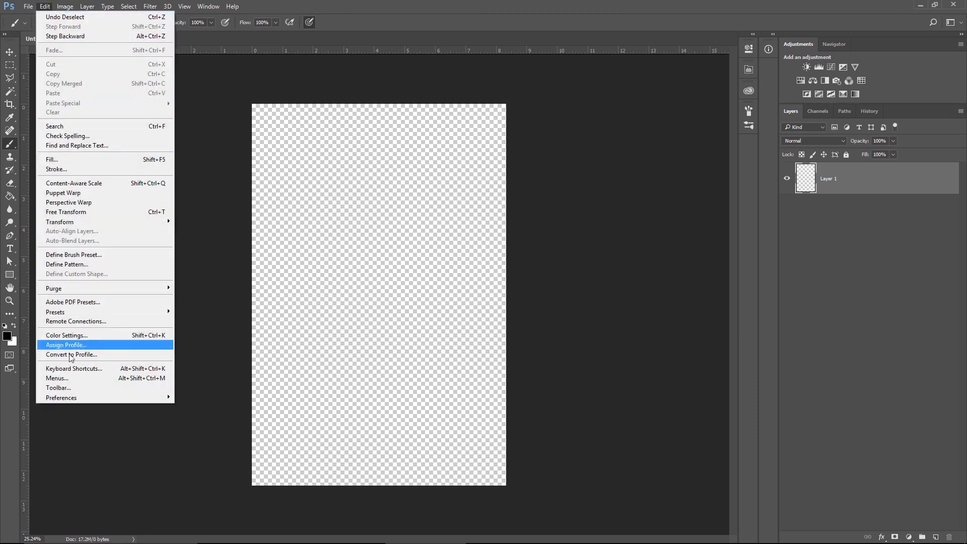
{"action": "mouse_move", "coordinate": [91, 398]}
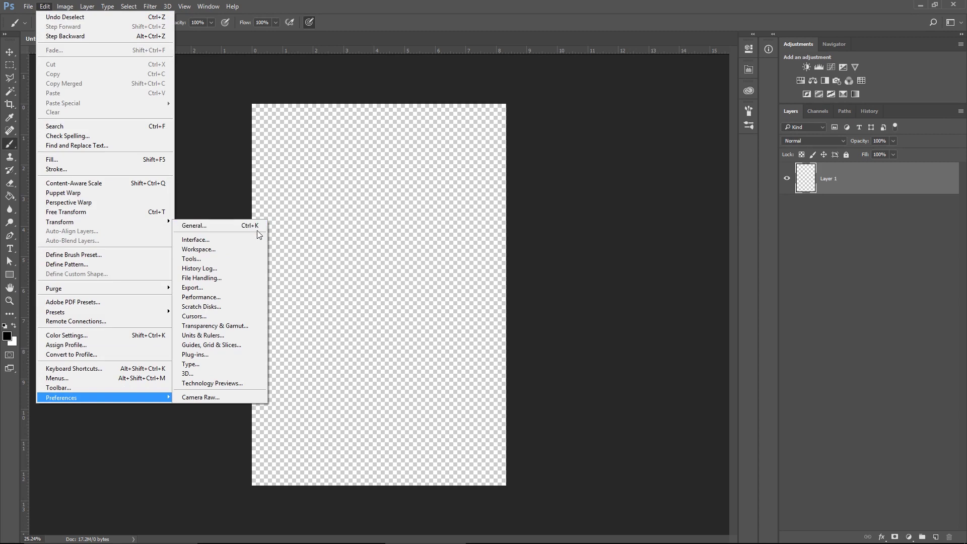
{"action": "left_click", "coordinate": [565, 223]}
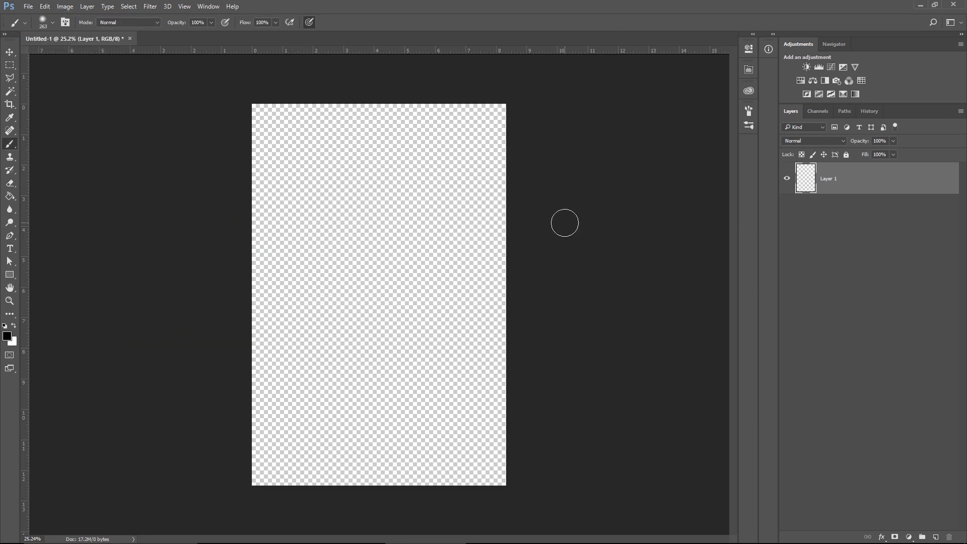
Set HUD Color Picker to Hue Wheel (Medium) in General preferences and confirm
{"action": "key", "text": "ctrl+k"}
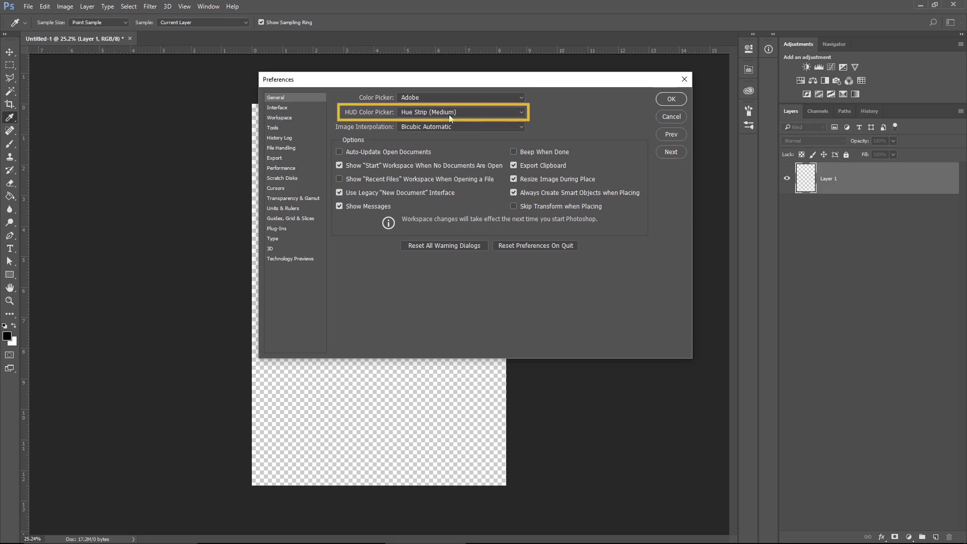
{"action": "left_click", "coordinate": [478, 113]}
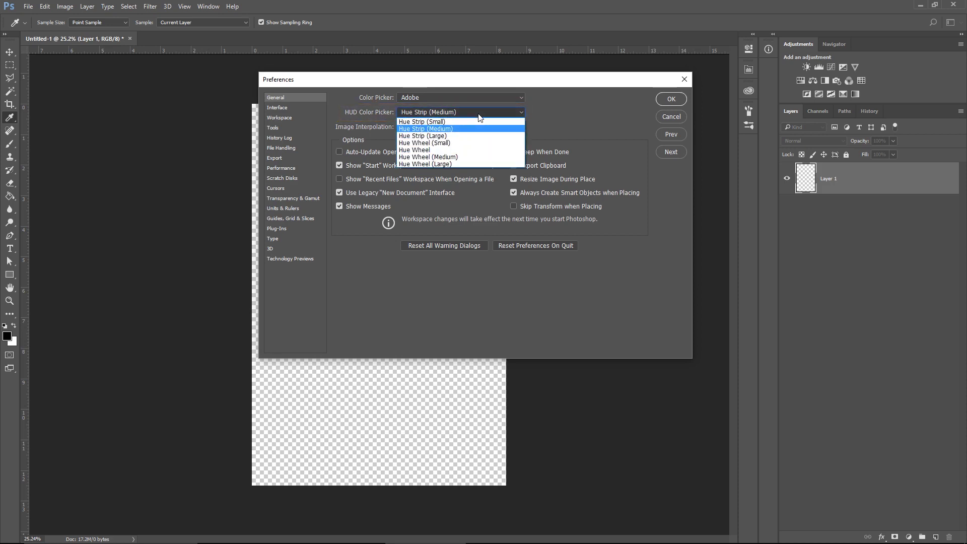
{"action": "left_click", "coordinate": [468, 157]}
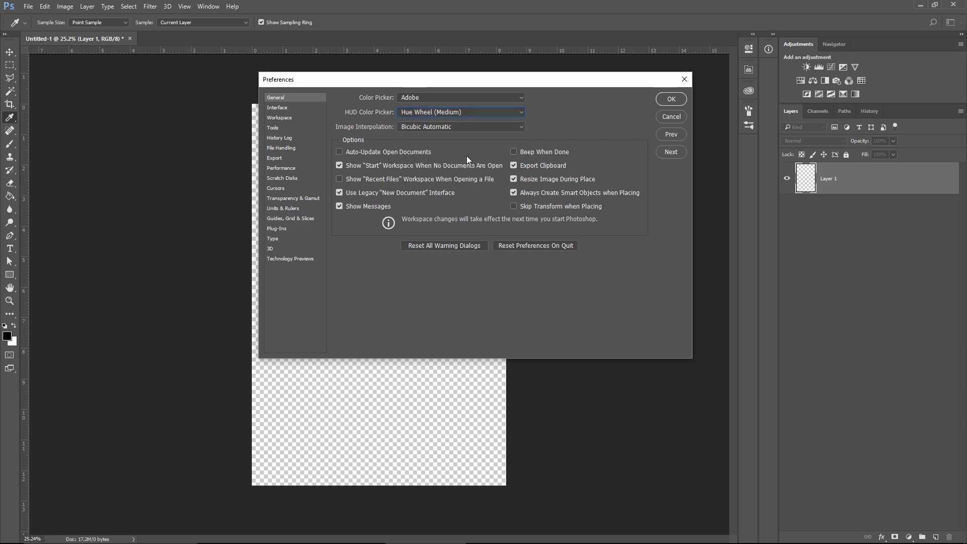
{"action": "left_click", "coordinate": [671, 99]}
{"action": "key", "text": "b"}
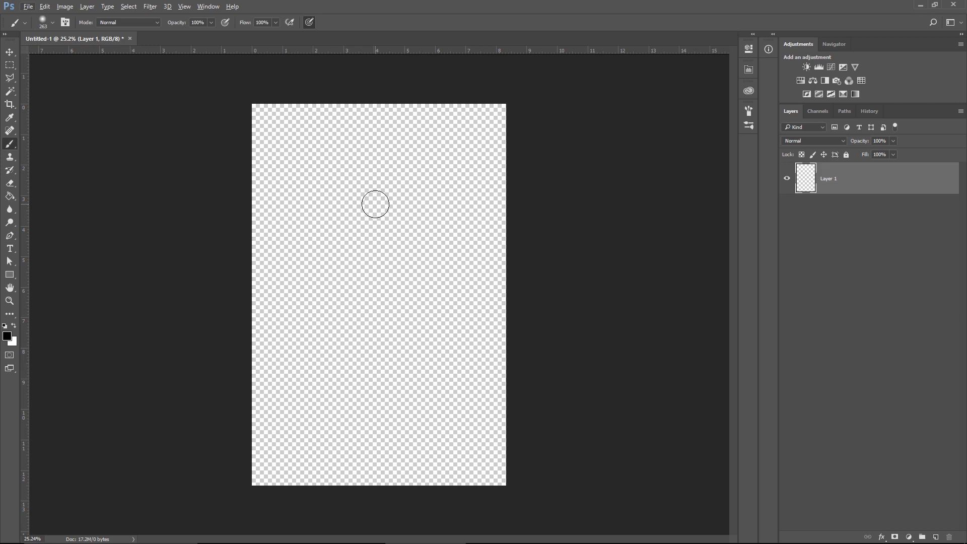
Test the on-canvas hue wheel picker by sweeping the hue round to green
{"action": "key", "text": "Escape"}
{"action": "key", "text": "alt"}
{"action": "right_click", "coordinate": [375, 204], "text": "alt+shift"}
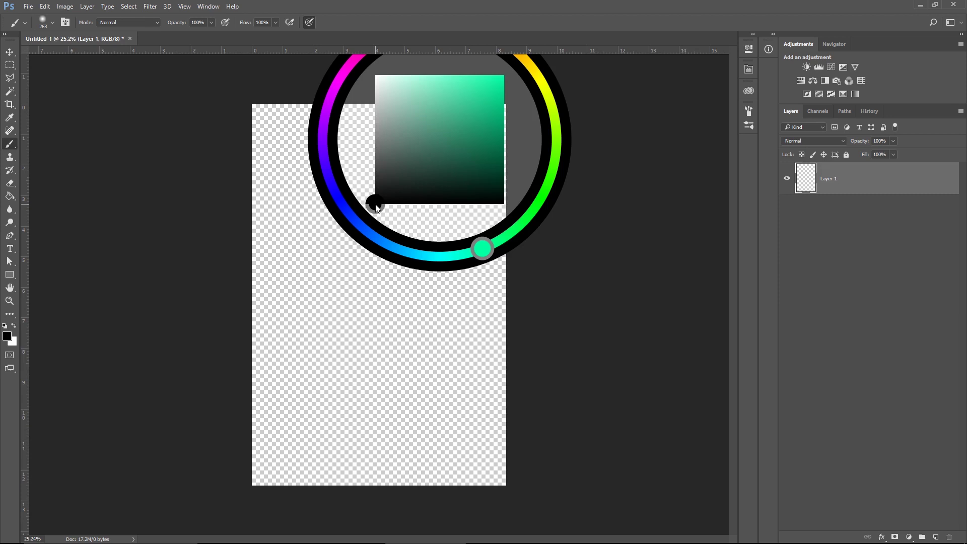
{"action": "mouse_move", "coordinate": [377, 207]}
{"action": "left_mouse_down"}
{"action": "mouse_move", "coordinate": [519, 225]}
{"action": "mouse_move", "coordinate": [554, 101]}
{"action": "mouse_move", "coordinate": [536, 177]}
{"action": "mouse_move", "coordinate": [330, 164]}
{"action": "mouse_move", "coordinate": [356, 63]}
{"action": "mouse_move", "coordinate": [492, 203]}
{"action": "mouse_move", "coordinate": [545, 52]}
{"action": "mouse_move", "coordinate": [511, 224]}
{"action": "mouse_move", "coordinate": [307, 186]}
{"action": "mouse_move", "coordinate": [347, 204]}
{"action": "left_mouse_up"}
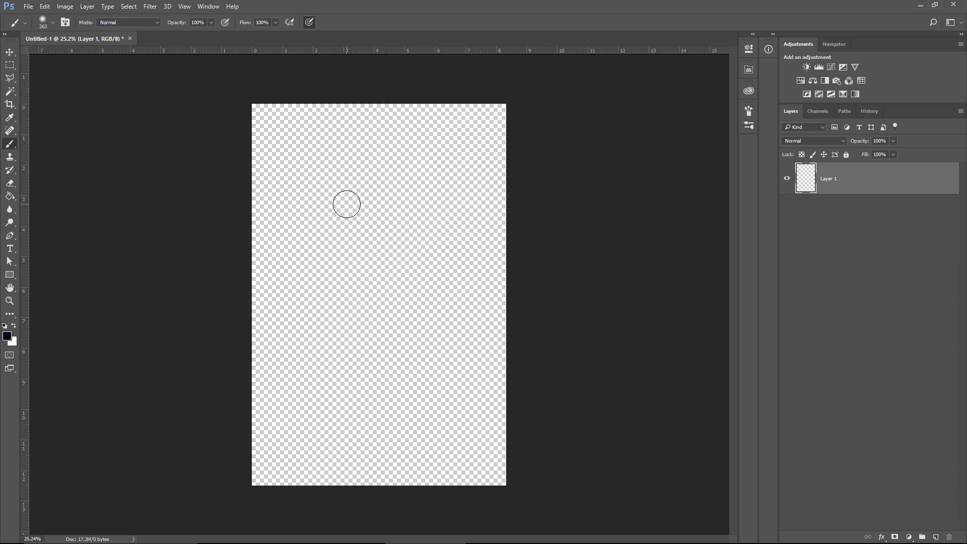
Change the HUD Color Picker preference to a different Hue Wheel size and confirm
{"action": "key", "text": "ctrl+k"}
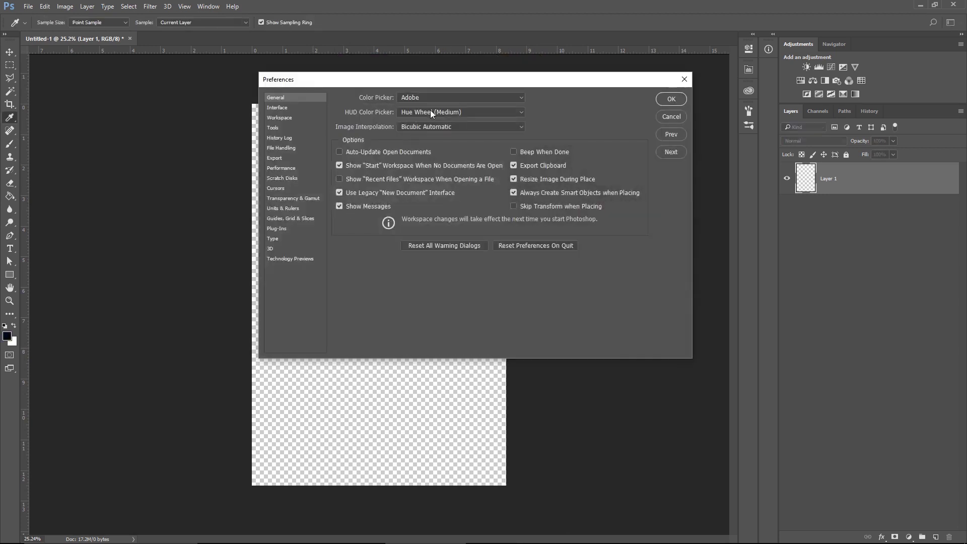
{"action": "left_click", "coordinate": [431, 112]}
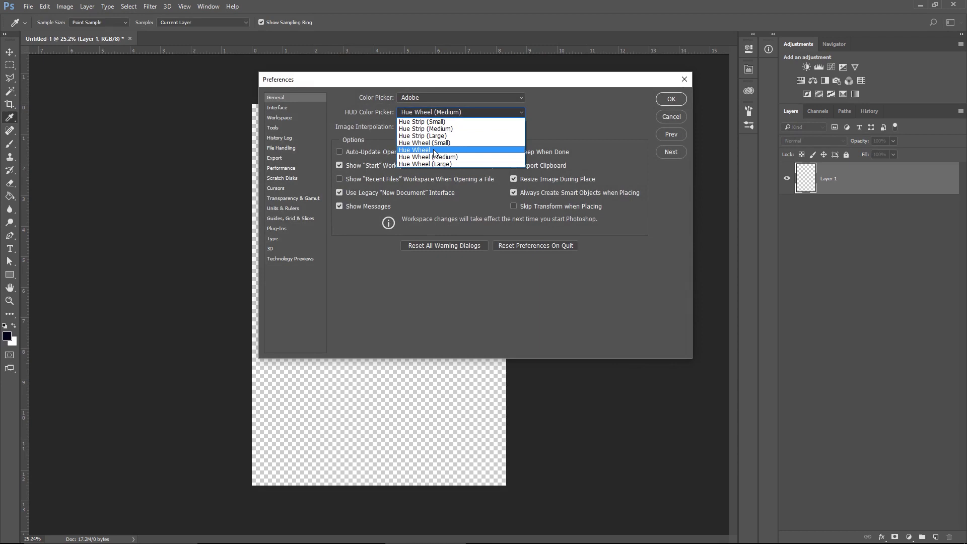
{"action": "left_click", "coordinate": [434, 151]}
{"action": "left_click", "coordinate": [670, 99]}
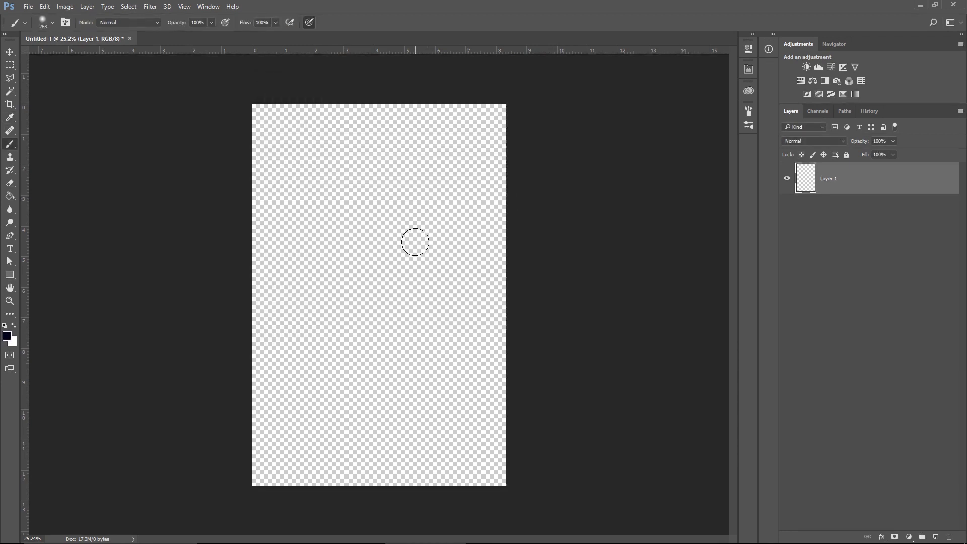
Pick a deep magenta from the hue wheel HUD, then erase the test blob and deselect
{"action": "right_click", "coordinate": [422, 252], "text": "alt+shift"}
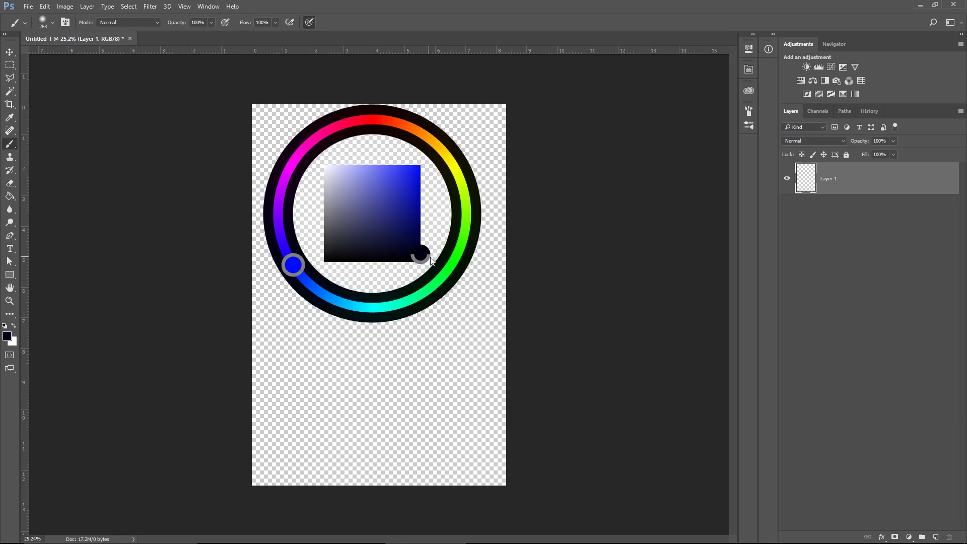
{"action": "mouse_move", "coordinate": [421, 255]}
{"action": "left_mouse_down"}
{"action": "mouse_move", "coordinate": [442, 275]}
{"action": "mouse_move", "coordinate": [459, 244]}
{"action": "mouse_move", "coordinate": [428, 136]}
{"action": "mouse_move", "coordinate": [330, 119]}
{"action": "mouse_move", "coordinate": [270, 200]}
{"action": "mouse_move", "coordinate": [358, 315]}
{"action": "mouse_move", "coordinate": [473, 225]}
{"action": "mouse_move", "coordinate": [295, 285]}
{"action": "mouse_move", "coordinate": [322, 132]}
{"action": "mouse_move", "coordinate": [289, 164]}
{"action": "mouse_move", "coordinate": [297, 153]}
{"action": "mouse_move", "coordinate": [295, 162]}
{"action": "mouse_move", "coordinate": [320, 176]}
{"action": "mouse_move", "coordinate": [351, 177]}
{"action": "mouse_move", "coordinate": [351, 201]}
{"action": "mouse_move", "coordinate": [403, 192]}
{"action": "mouse_move", "coordinate": [353, 189]}
{"action": "mouse_move", "coordinate": [392, 176]}
{"action": "mouse_move", "coordinate": [414, 185]}
{"action": "mouse_move", "coordinate": [376, 222]}
{"action": "mouse_move", "coordinate": [415, 173]}
{"action": "mouse_move", "coordinate": [368, 174]}
{"action": "mouse_move", "coordinate": [393, 175]}
{"action": "mouse_move", "coordinate": [398, 218]}
{"action": "mouse_move", "coordinate": [391, 188]}
{"action": "mouse_move", "coordinate": [371, 165]}
{"action": "mouse_move", "coordinate": [380, 184]}
{"action": "mouse_move", "coordinate": [402, 177]}
{"action": "mouse_move", "coordinate": [421, 214]}
{"action": "mouse_move", "coordinate": [419, 198]}
{"action": "mouse_move", "coordinate": [339, 252]}
{"action": "mouse_move", "coordinate": [320, 220]}
{"action": "mouse_move", "coordinate": [327, 195]}
{"action": "mouse_move", "coordinate": [397, 191]}
{"action": "mouse_move", "coordinate": [384, 190]}
{"action": "mouse_move", "coordinate": [352, 152]}
{"action": "mouse_move", "coordinate": [350, 203]}
{"action": "mouse_move", "coordinate": [410, 284]}
{"action": "mouse_move", "coordinate": [385, 247]}
{"action": "mouse_move", "coordinate": [417, 222]}
{"action": "left_mouse_up"}
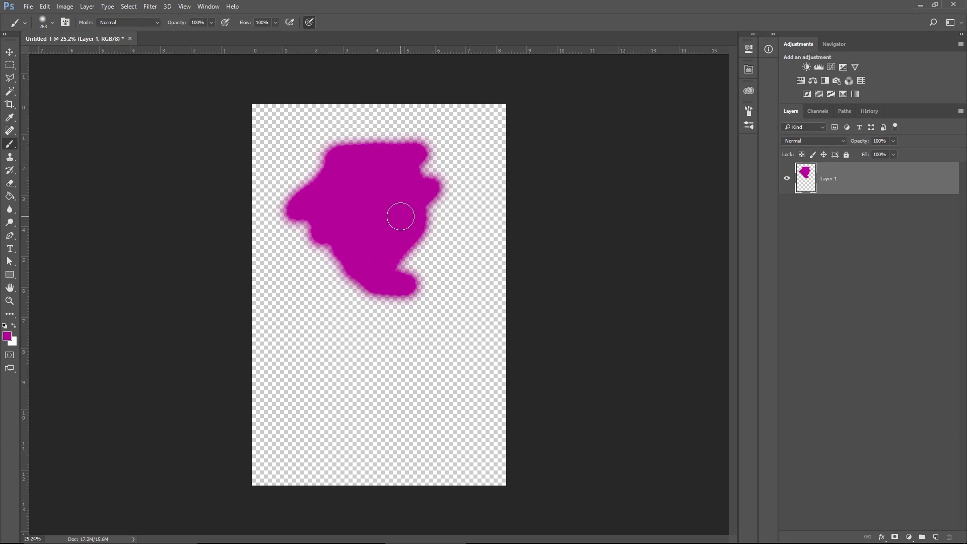
{"action": "key", "text": "ctrl+a"}
{"action": "key", "text": "Delete"}
{"action": "key", "text": "ctrl+d"}
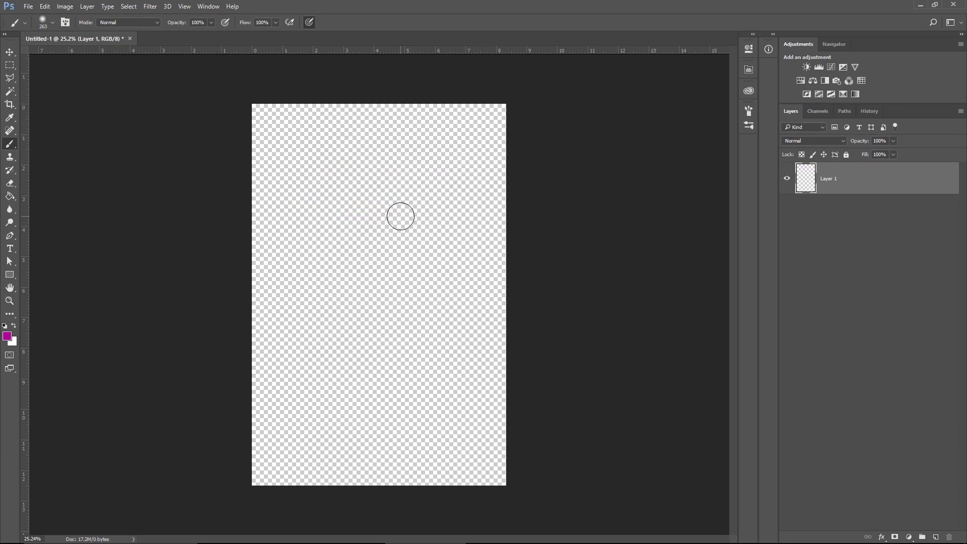